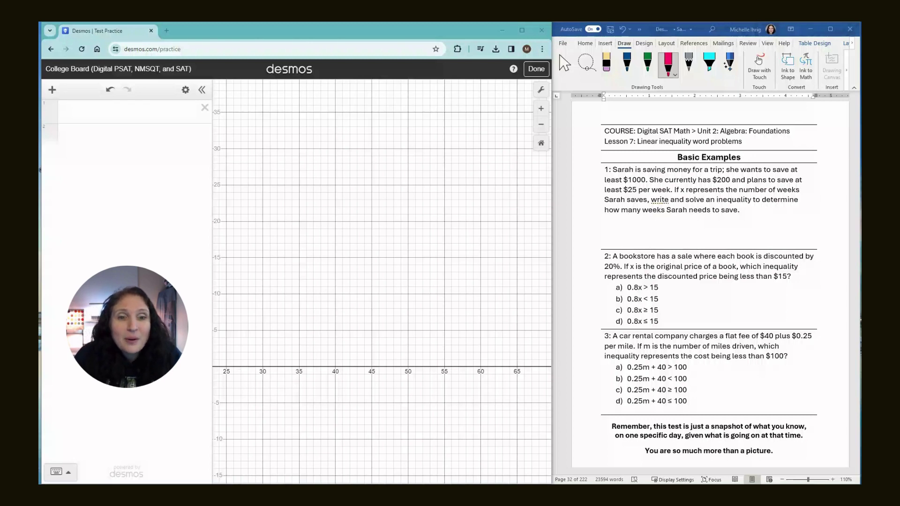
- Reset the empty Desmos graph to its default -10 to 10 view on both axes
click(541, 143)
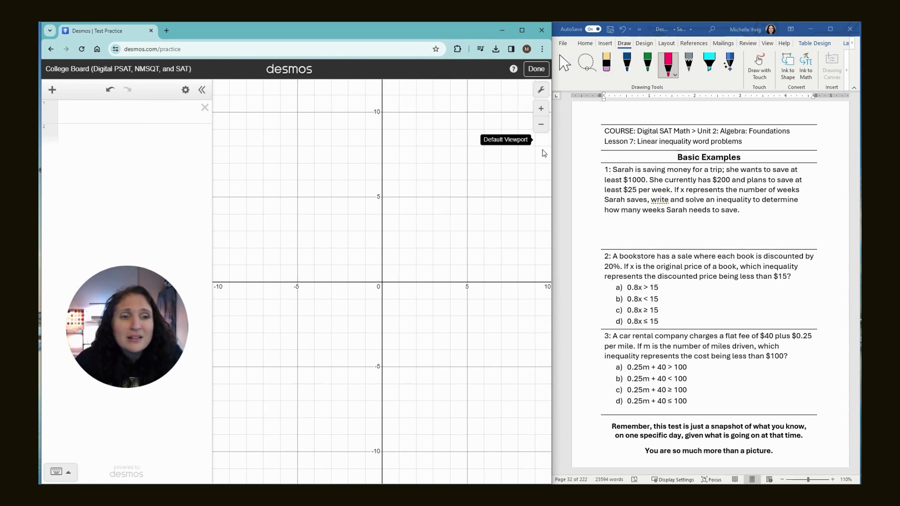
scroll(763, 269, down, 1)
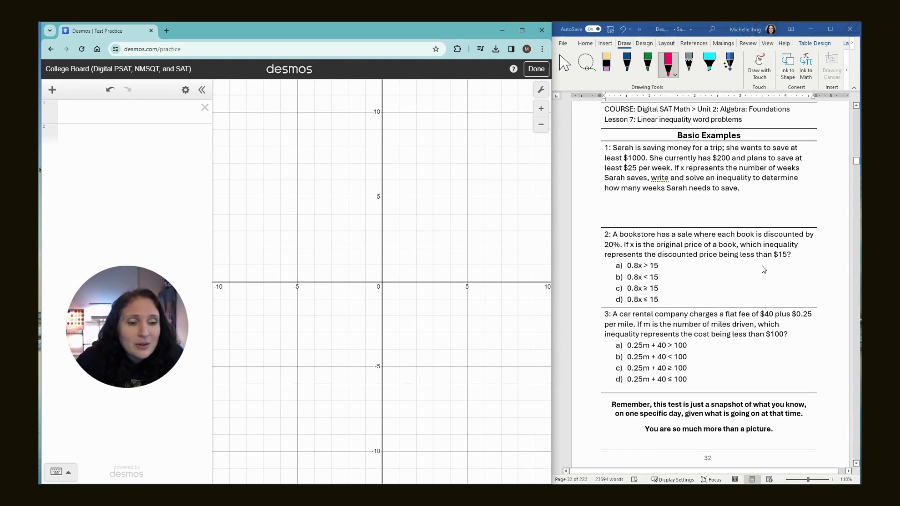
scroll(763, 269, up, 1)
scroll(763, 268, down, 1)
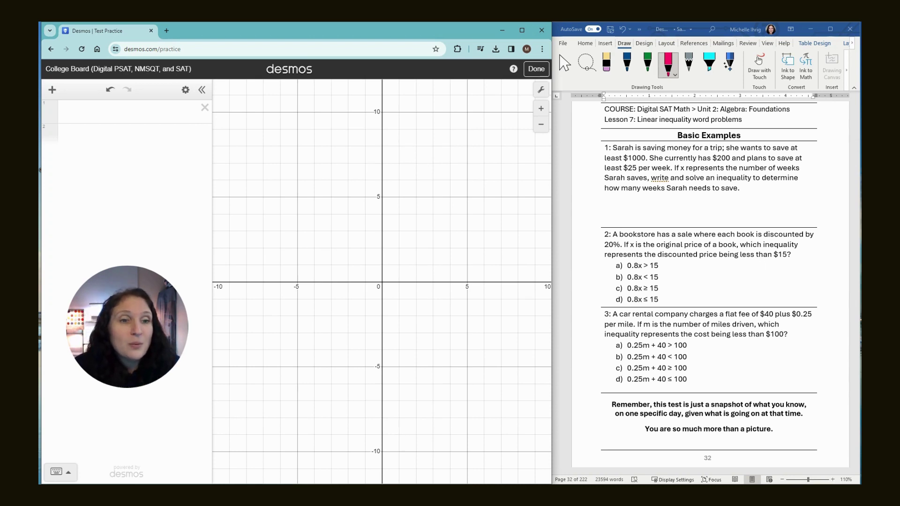
- Handwrite 'Sarah ≥1000' in pink ink under question 1
click(626, 61)
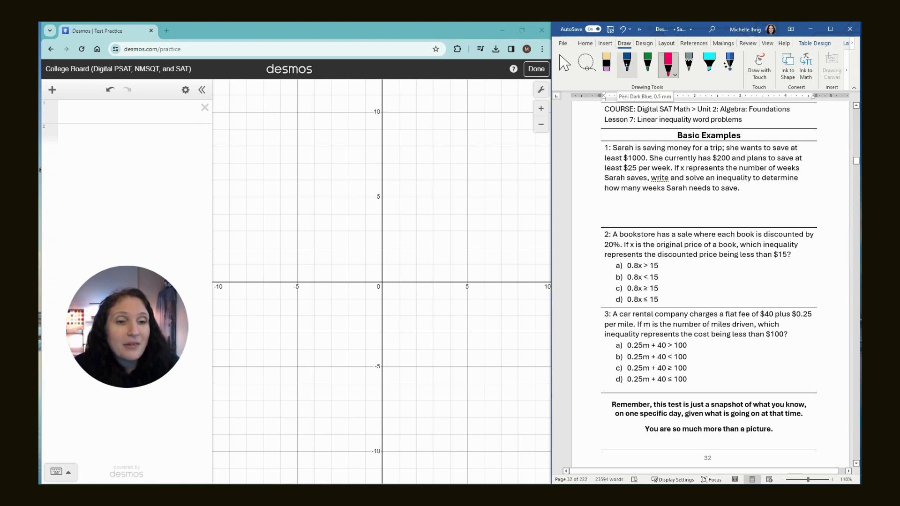
drag(601, 197, 595, 202)
drag(605, 200, 606, 202)
drag(607, 202, 616, 202)
drag(619, 194, 639, 202)
drag(646, 195, 651, 195)
drag(661, 194, 661, 195)
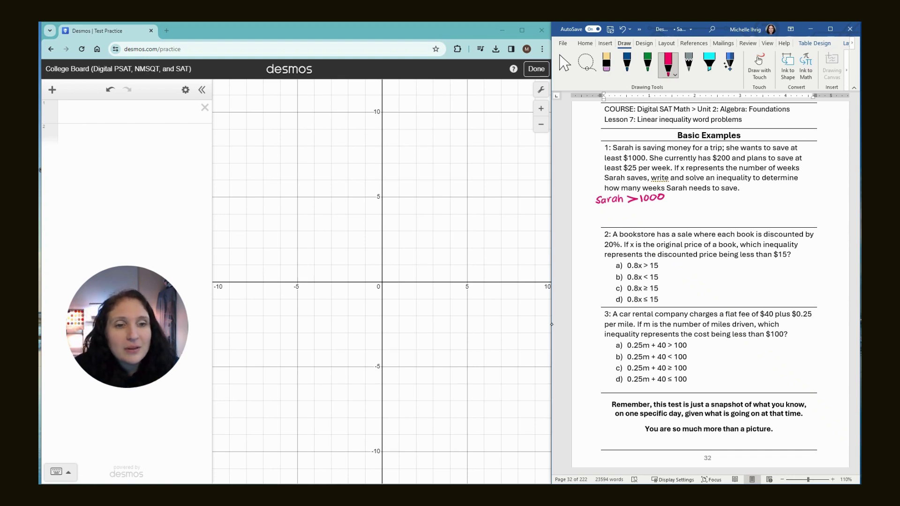
drag(628, 206, 638, 202)
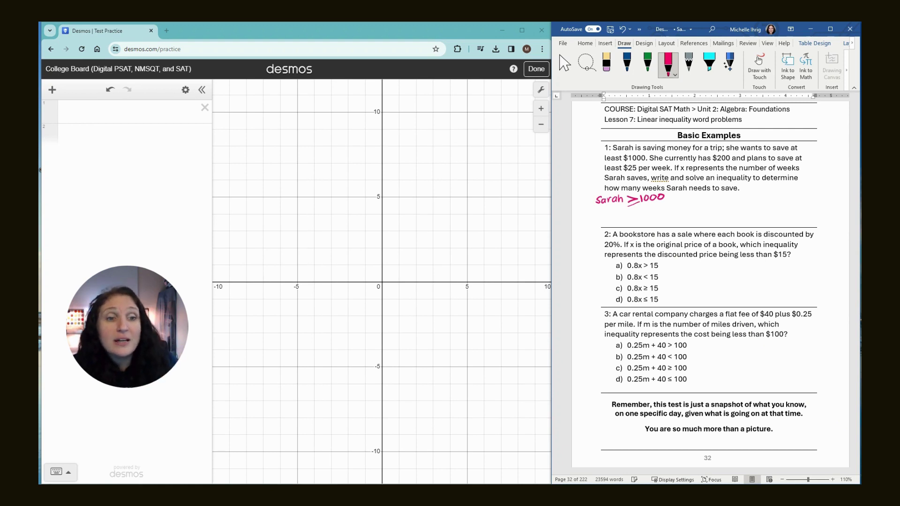
- Write the inequality 200 + 25x ≥ 1000 beside it, underlining 'x represents' and the expression
click(712, 199)
drag(704, 197, 712, 197)
drag(721, 197, 738, 196)
mouse_move(731, 197)
mouse_down()
mouse_move(730, 215)
mouse_move(731, 202)
mouse_up()
key(ctrl+z)
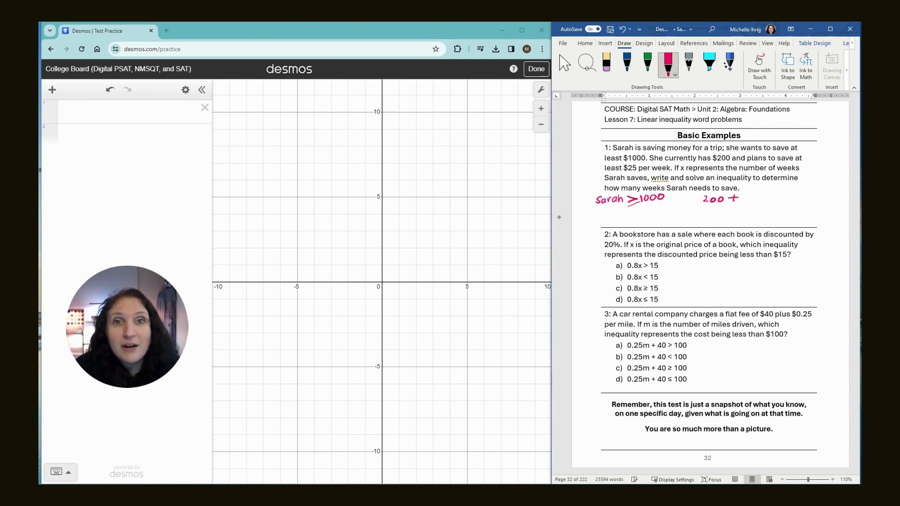
drag(744, 193, 751, 200)
mouse_move(678, 171)
mouse_down()
mouse_move(785, 172)
mouse_move(770, 199)
mouse_up()
drag(770, 191, 763, 198)
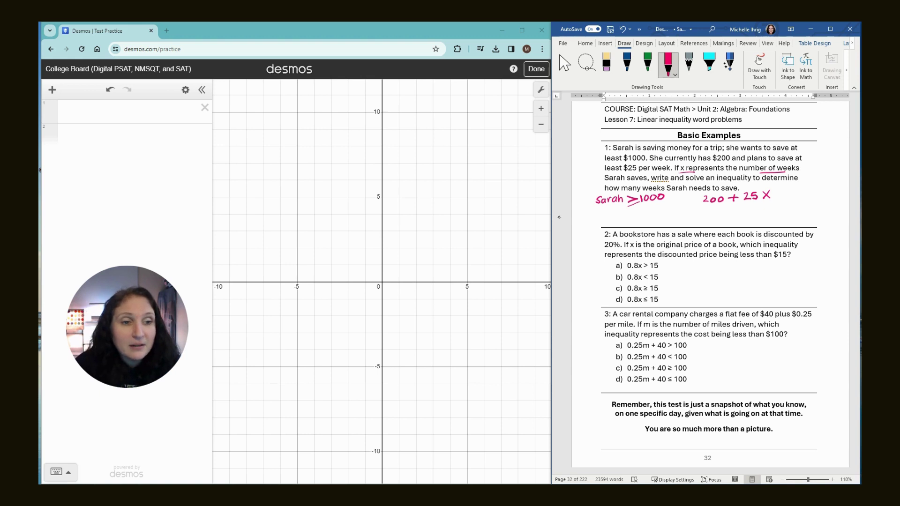
drag(700, 207, 798, 201)
drag(804, 191, 813, 191)
drag(821, 191, 825, 191)
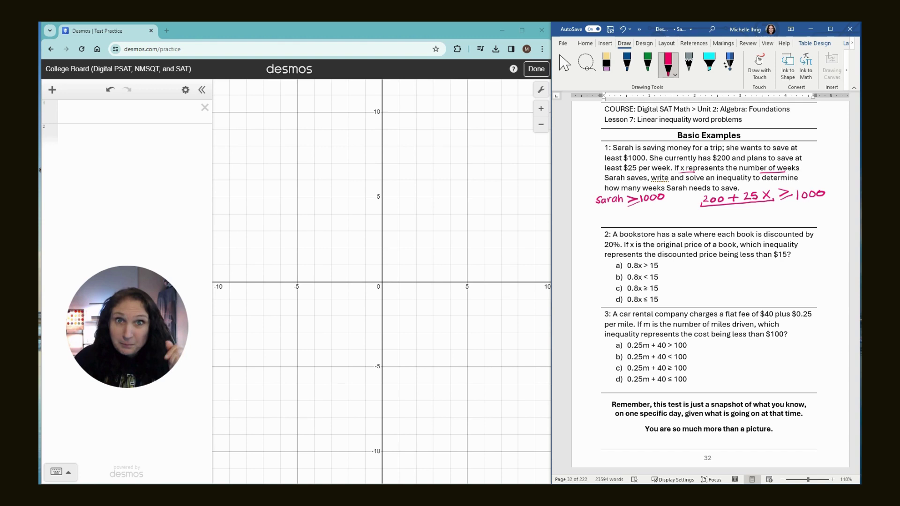
- Enter 200 + 25x ≥ 1000 as expression 1, using the keypad's ≥ symbol
click(169, 115)
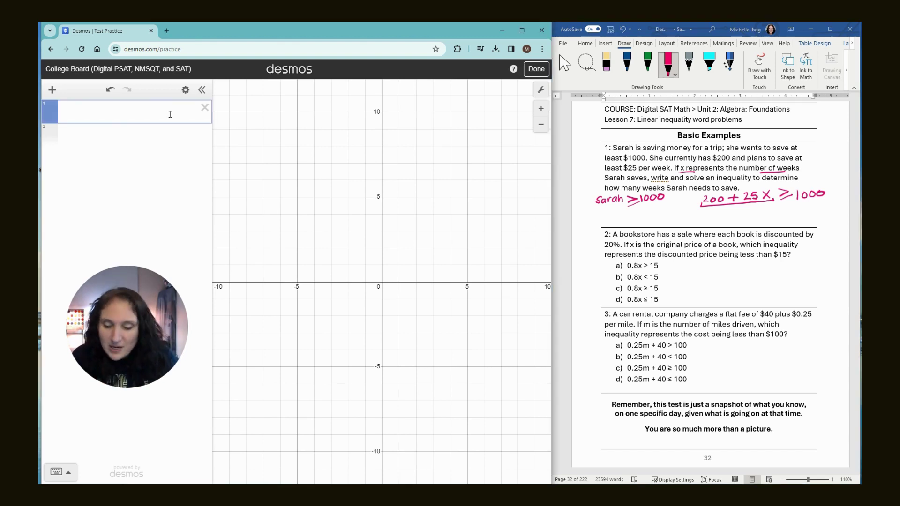
text(20)
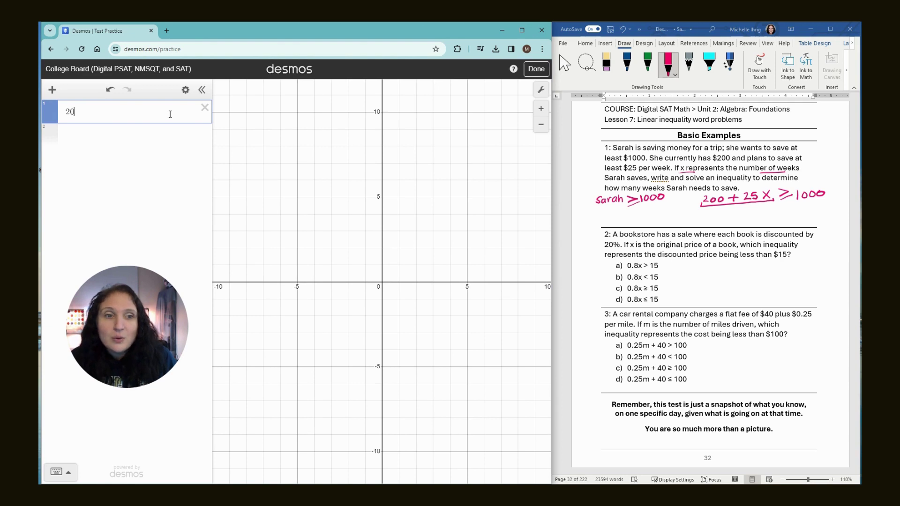
text(0 + 2)
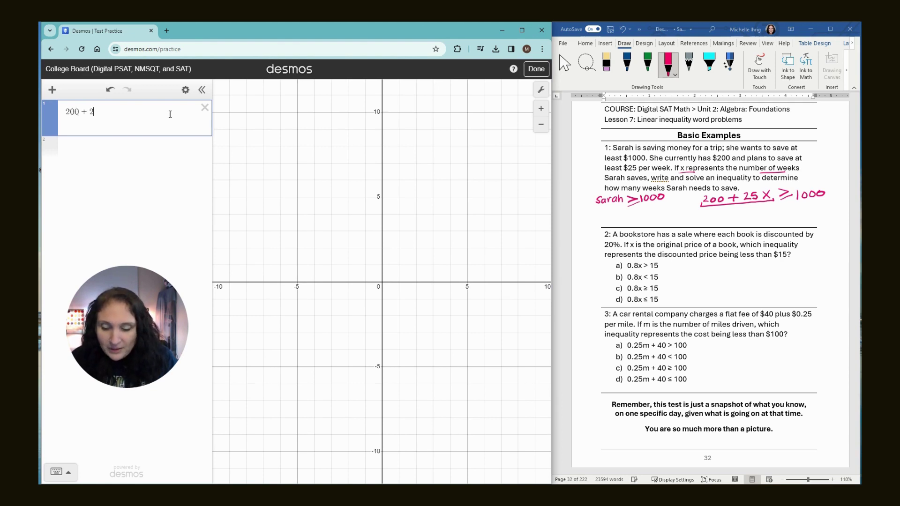
text(5x)
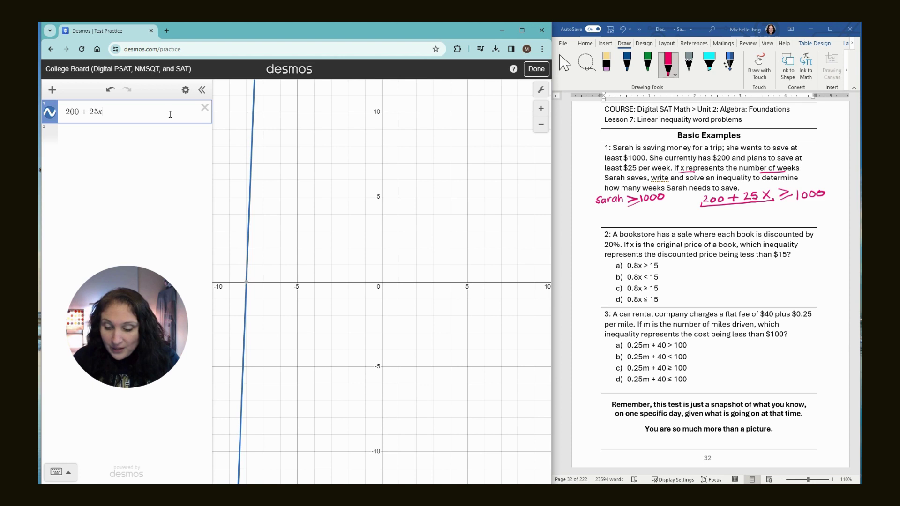
text(>)
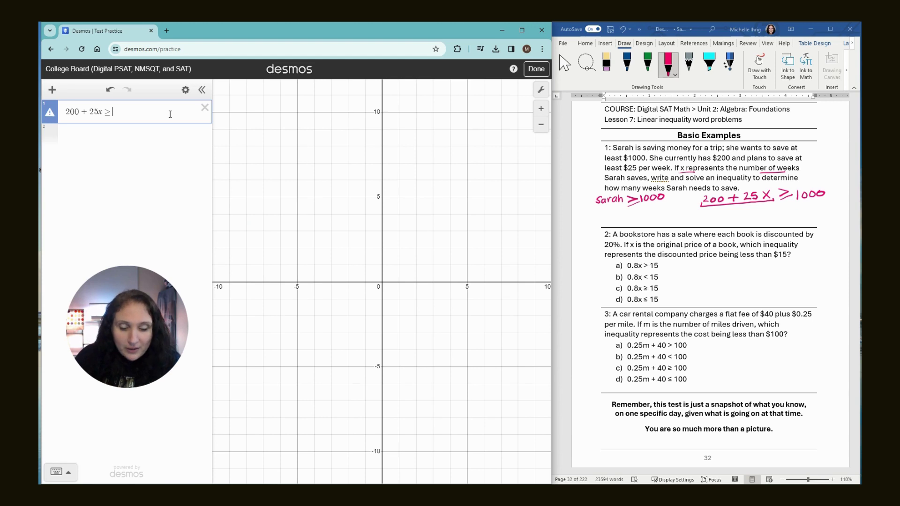
key(BackSpace)
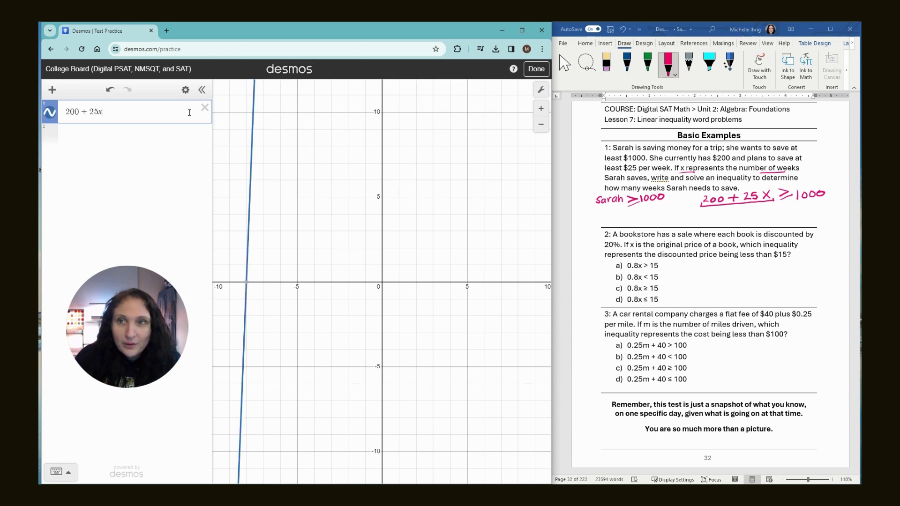
click(60, 471)
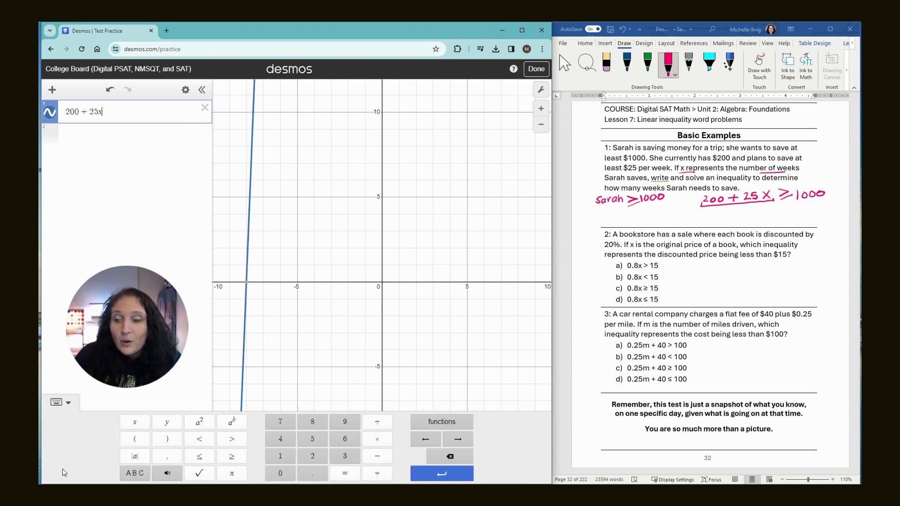
click(232, 456)
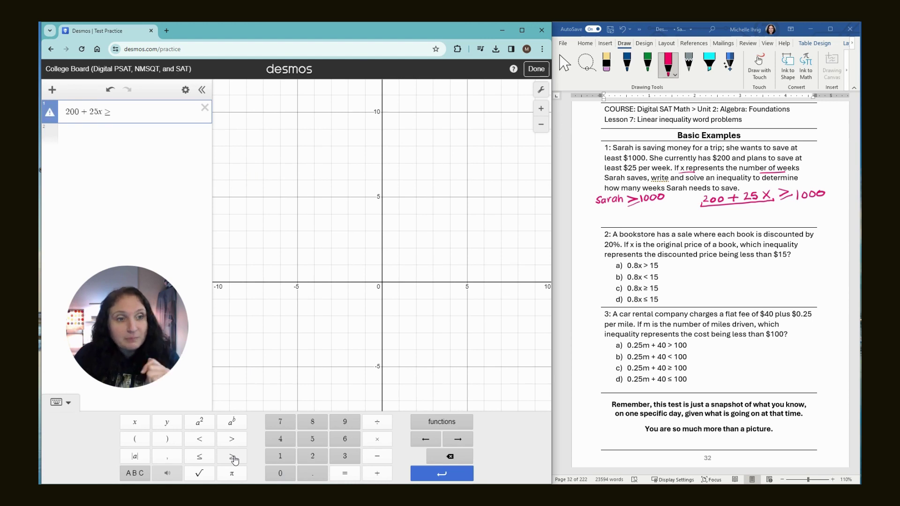
text(100)
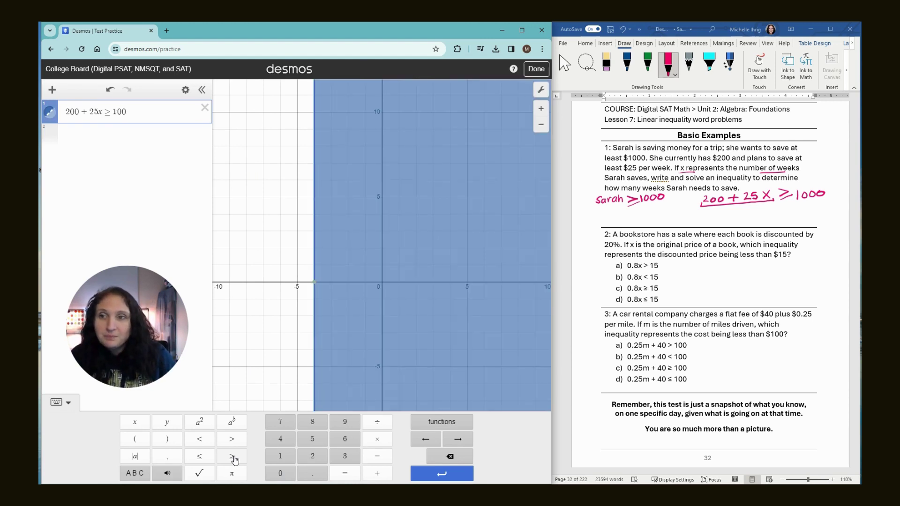
text(0)
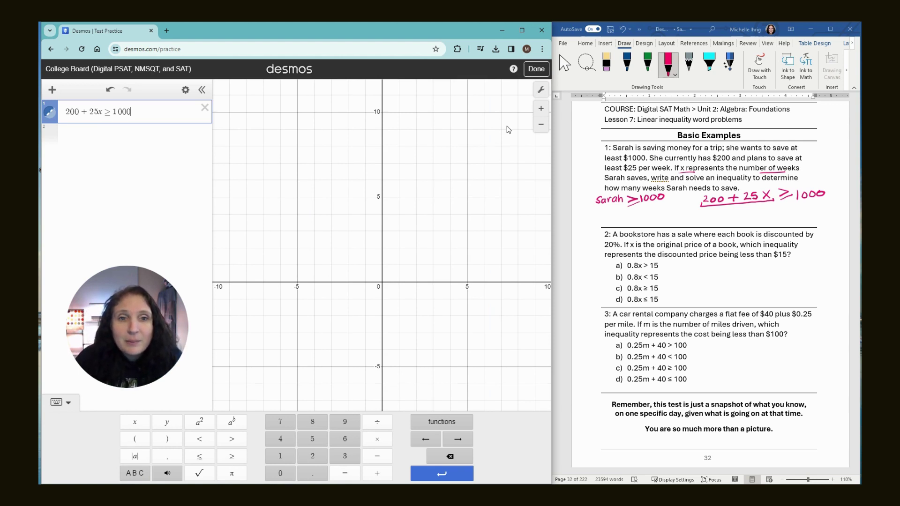
click(541, 90)
- Set the x-axis maximum to 100 and show the boundary point (32, 0)
click(541, 90)
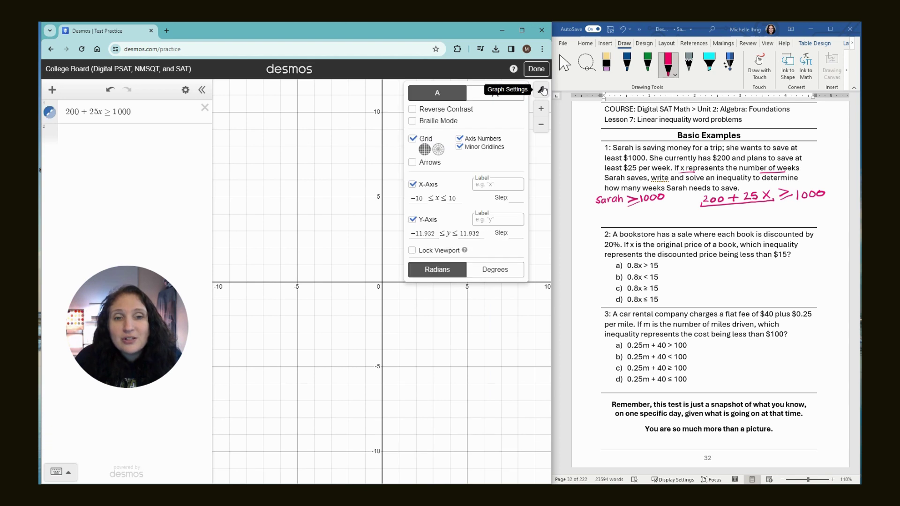
click(459, 198)
text(0)
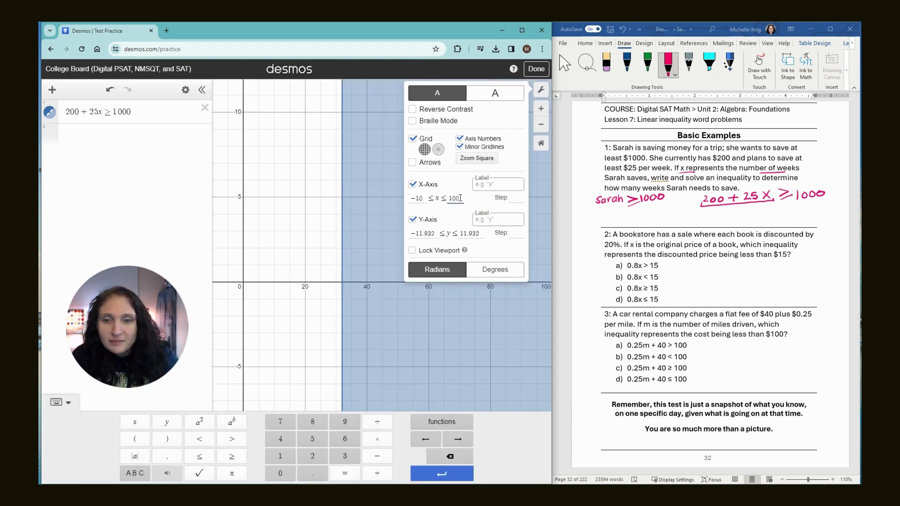
click(341, 283)
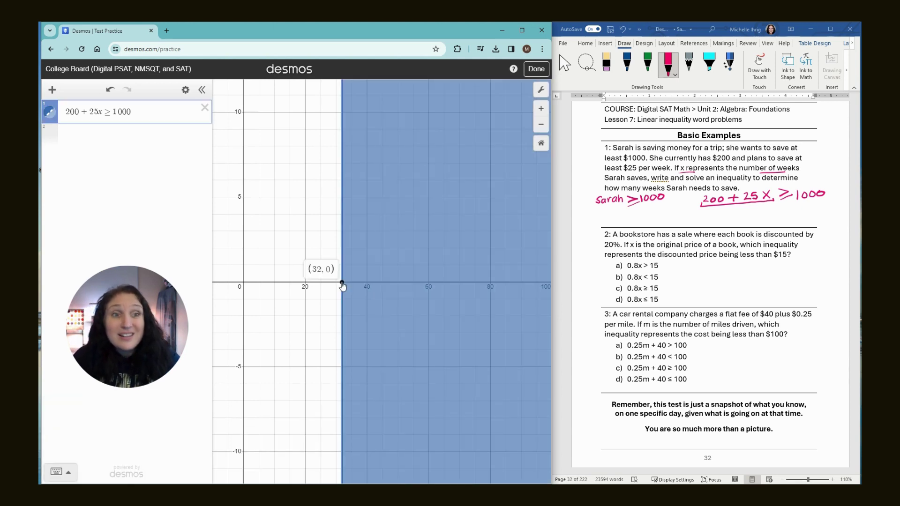
- Begin handwriting the answer '32 weeks' below the inequality on the worksheet
drag(663, 214, 678, 223)
drag(682, 216, 706, 220)
click(723, 213)
mouse_move(708, 219)
mouse_down()
mouse_move(716, 214)
mouse_move(720, 221)
mouse_up()
- Finish handwriting '32 weeks' under question 1
click(739, 218)
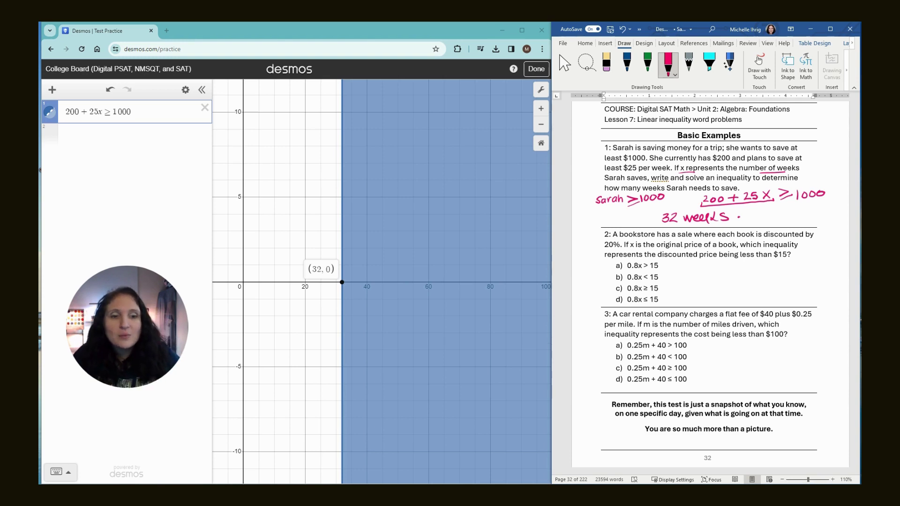
- Draw an ink bracket beside question 2's answer choices a–d
drag(615, 259, 611, 305)
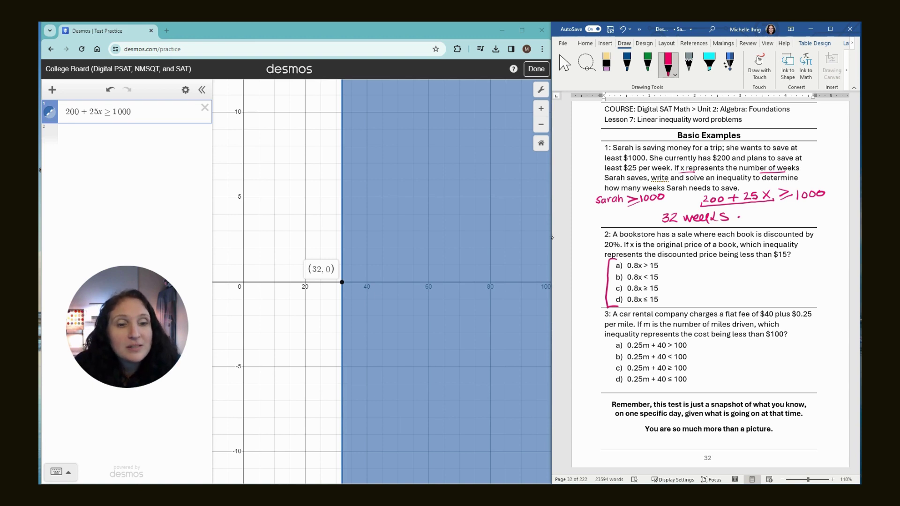
- Underline 'being less than $15' and write test prices 14, 15, 16 labelled 'price'
drag(717, 259, 790, 258)
mouse_move(731, 273)
mouse_down()
mouse_move(731, 280)
mouse_move(705, 282)
mouse_up()
drag(712, 272, 717, 279)
mouse_move(716, 272)
mouse_down()
mouse_move(715, 282)
mouse_move(762, 280)
mouse_up()
drag(774, 269, 768, 278)
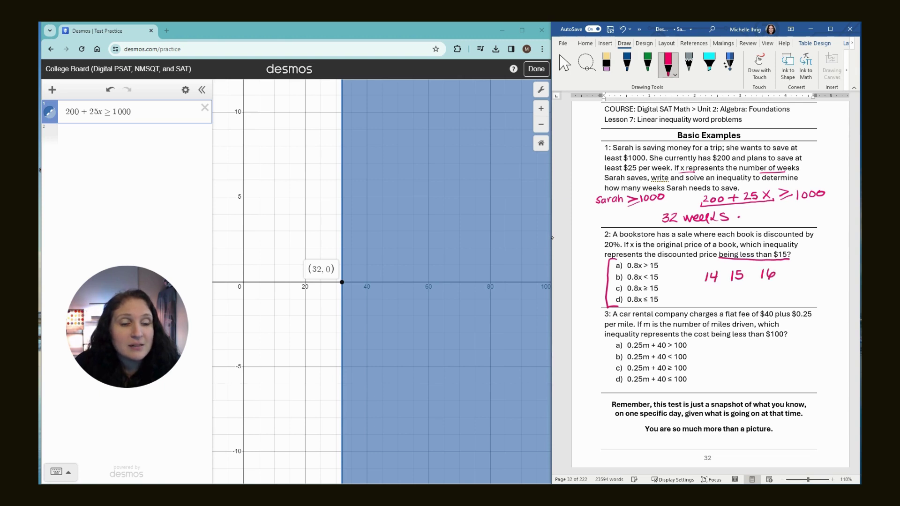
drag(671, 271, 671, 283)
drag(672, 272, 686, 270)
drag(690, 268, 691, 274)
drag(695, 267, 693, 272)
drag(697, 269, 704, 270)
mouse_move(704, 283)
mouse_down()
mouse_move(717, 282)
mouse_move(703, 295)
mouse_up()
- Draw faces under prices 14, 15 and 16, with an arrow from 15 toward 14
drag(707, 291, 718, 294)
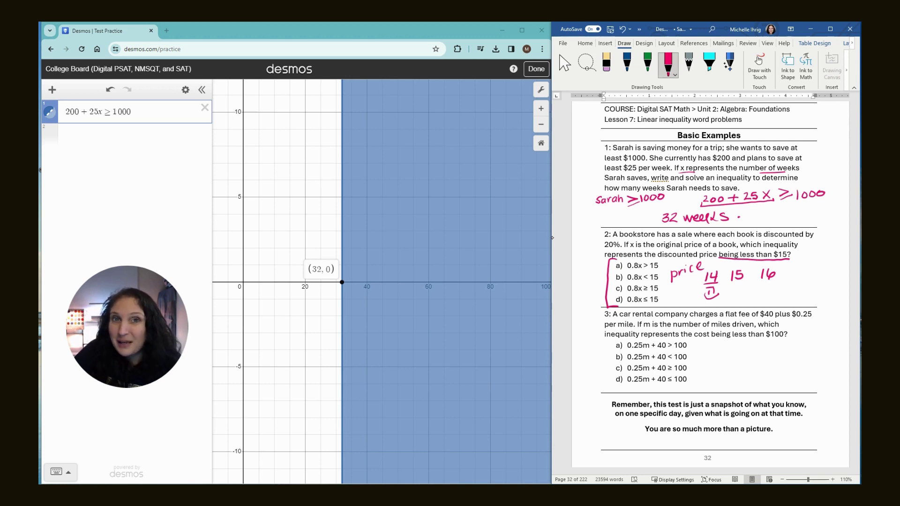
drag(736, 289, 735, 297)
mouse_move(744, 288)
mouse_down()
mouse_move(743, 296)
mouse_move(767, 291)
mouse_up()
drag(772, 285, 780, 296)
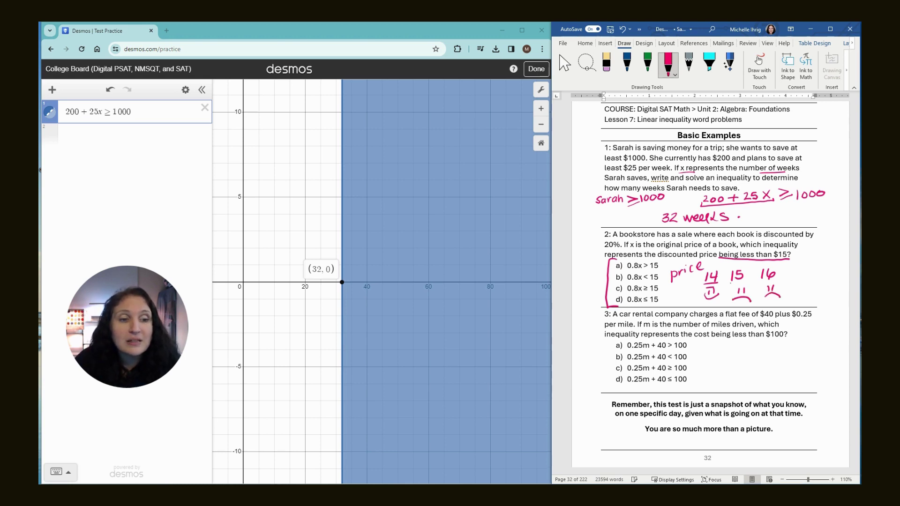
drag(730, 280, 717, 286)
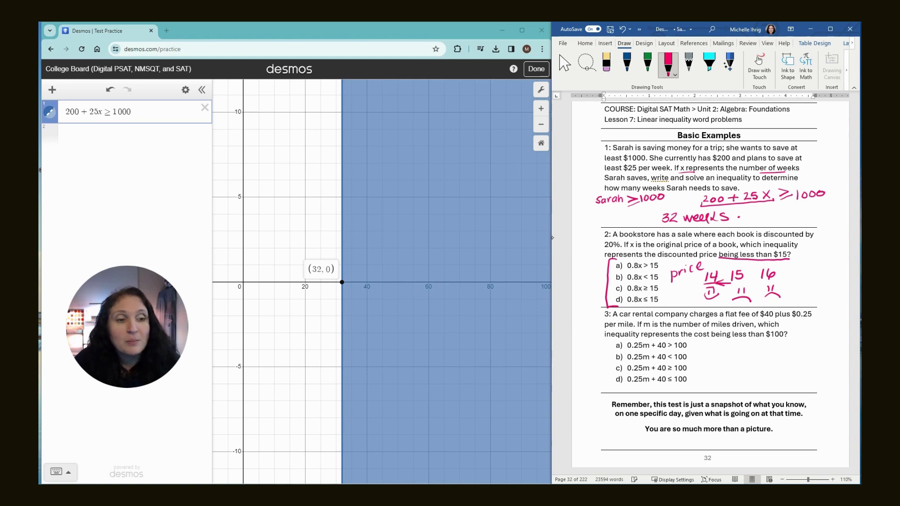
- Write 0.8x<15 and draw an arrow marking option b as the answer
drag(789, 273, 791, 281)
drag(803, 272, 814, 280)
drag(814, 273, 808, 280)
drag(820, 270, 827, 276)
drag(830, 268, 828, 276)
drag(593, 277, 615, 277)
drag(610, 274, 612, 280)
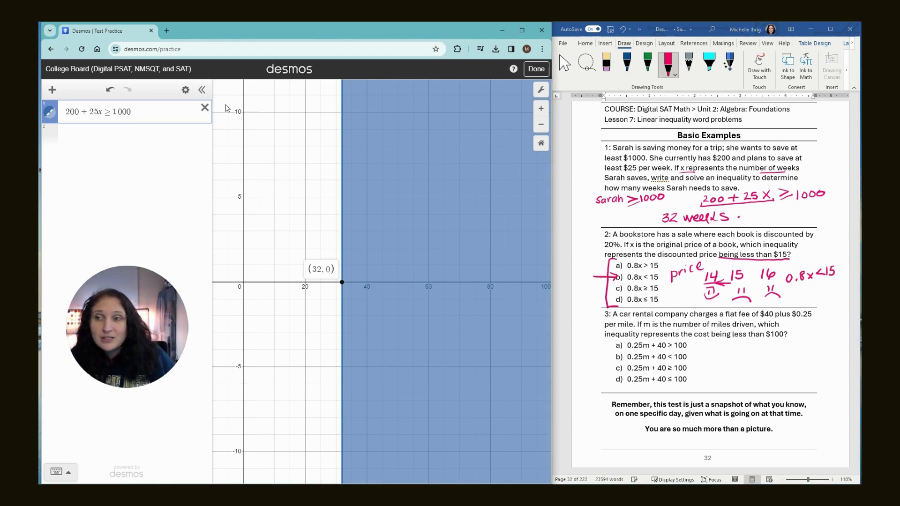
- Replace the old inequality with 0.8x < 15, changing the > sign to <
click(205, 107)
click(162, 112)
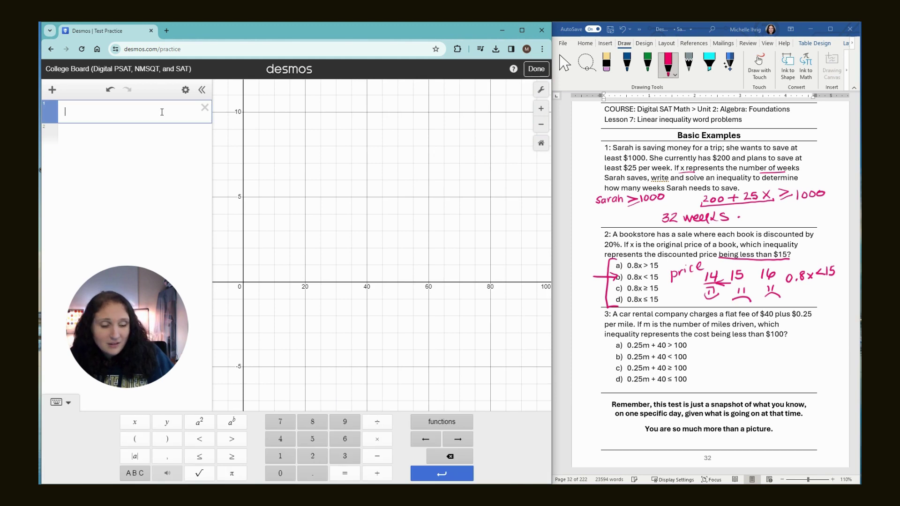
text(0.8)
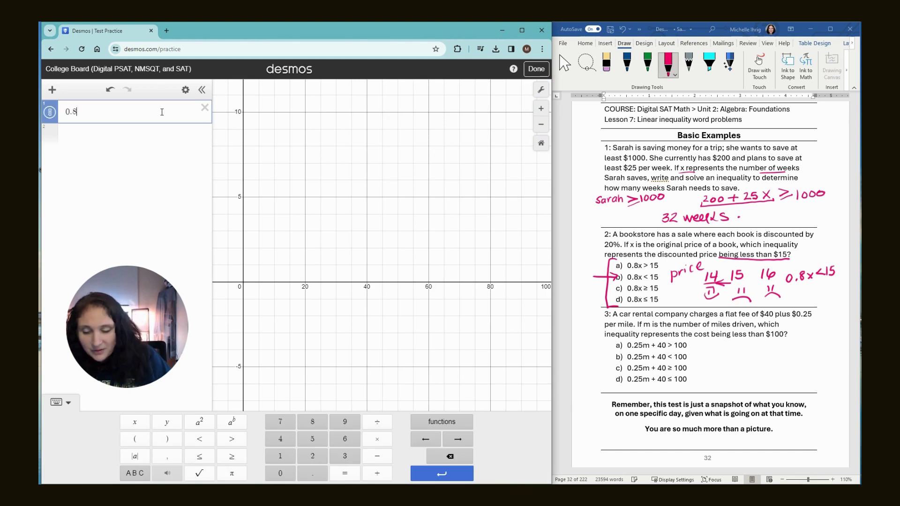
text(x )
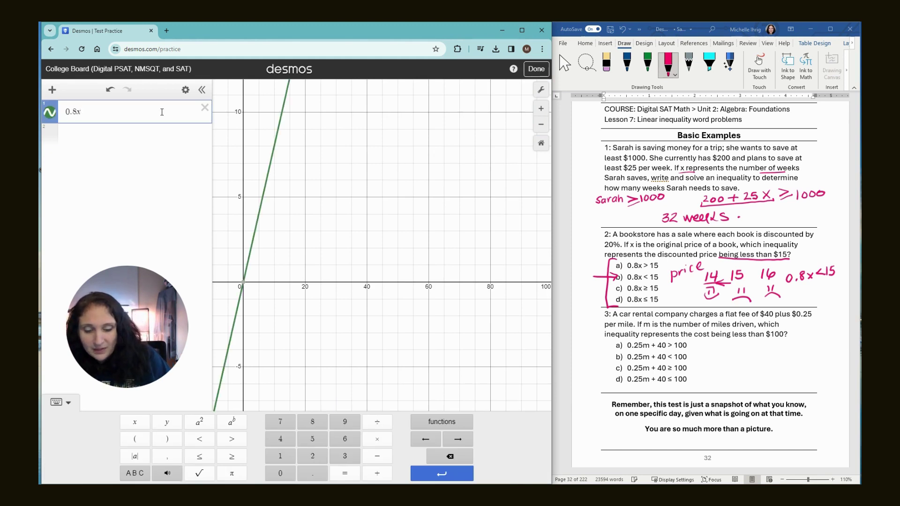
text(> 15)
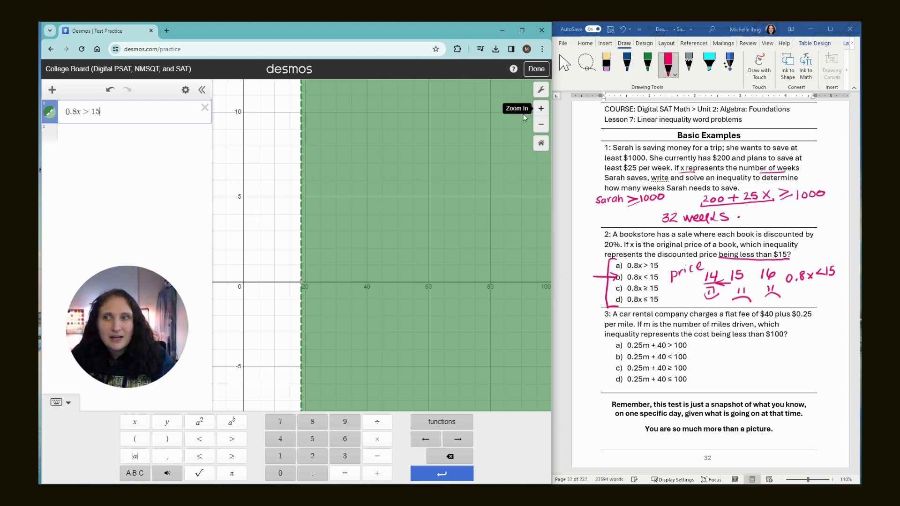
double_click(86, 111)
text(<)
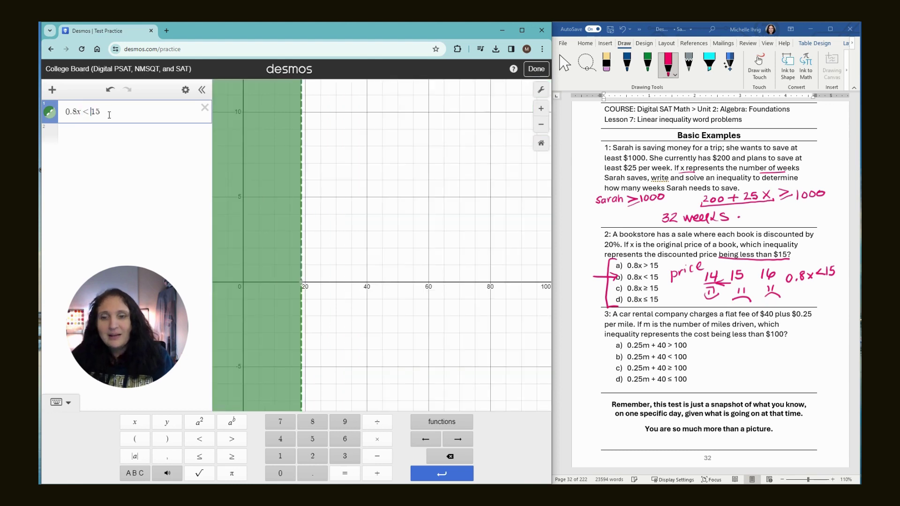
- Zoom in on the dashed boundary and reveal its x-intercept at (18.75, 0)
scroll(343, 289, up, 1)
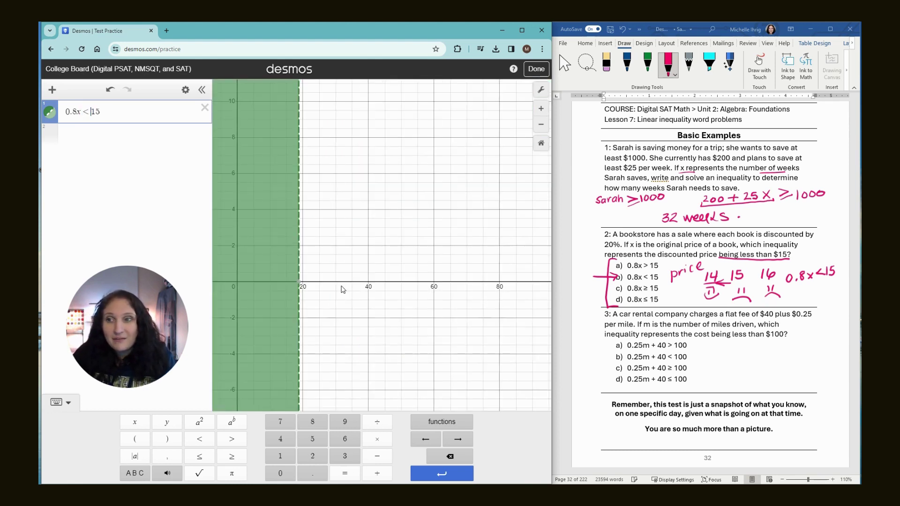
scroll(343, 290, up, 2)
scroll(345, 301, up, 1)
drag(345, 301, 372, 300)
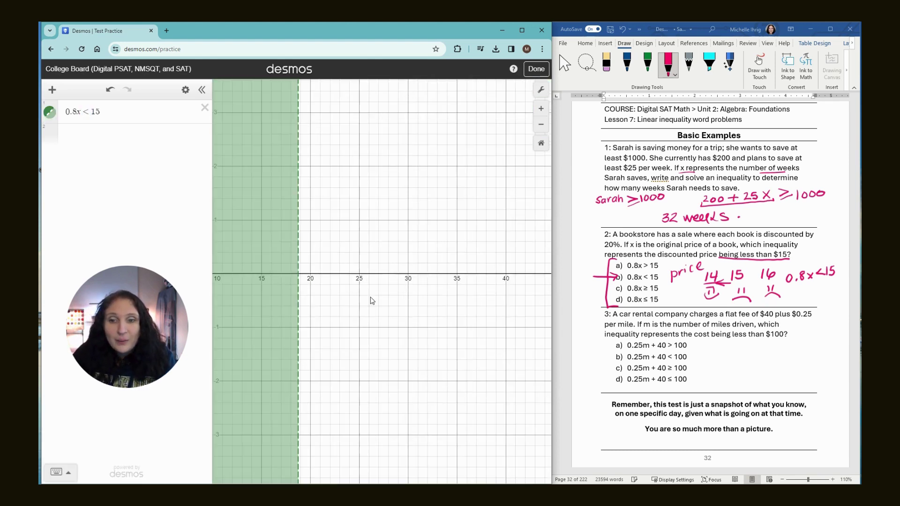
scroll(292, 280, up, 2)
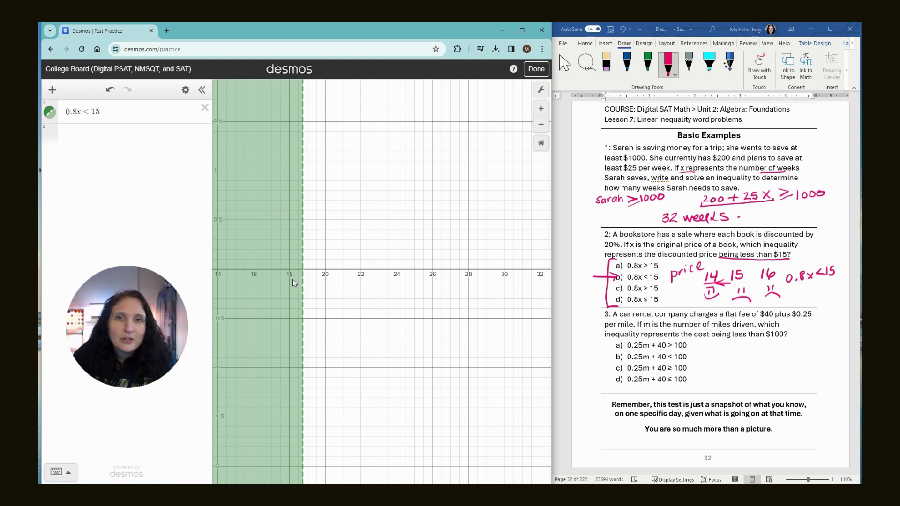
scroll(304, 288, up, 1)
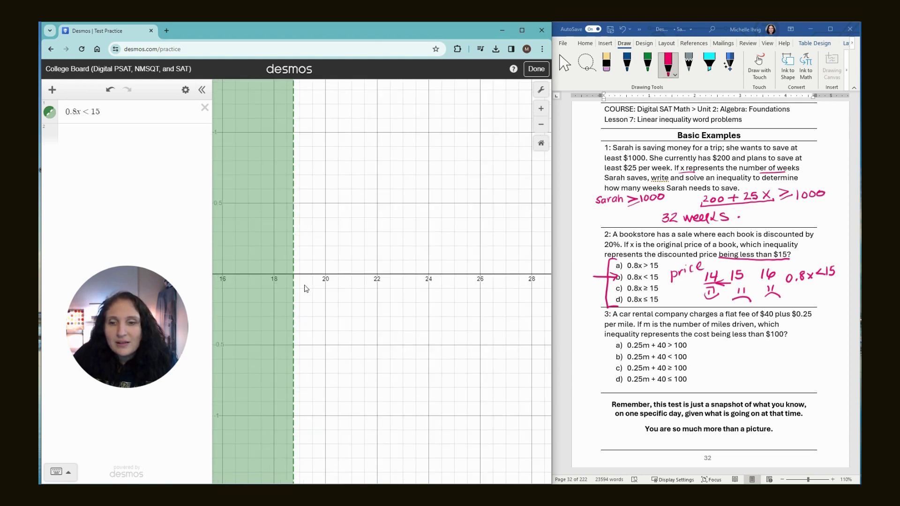
scroll(304, 287, up, 1)
click(290, 271)
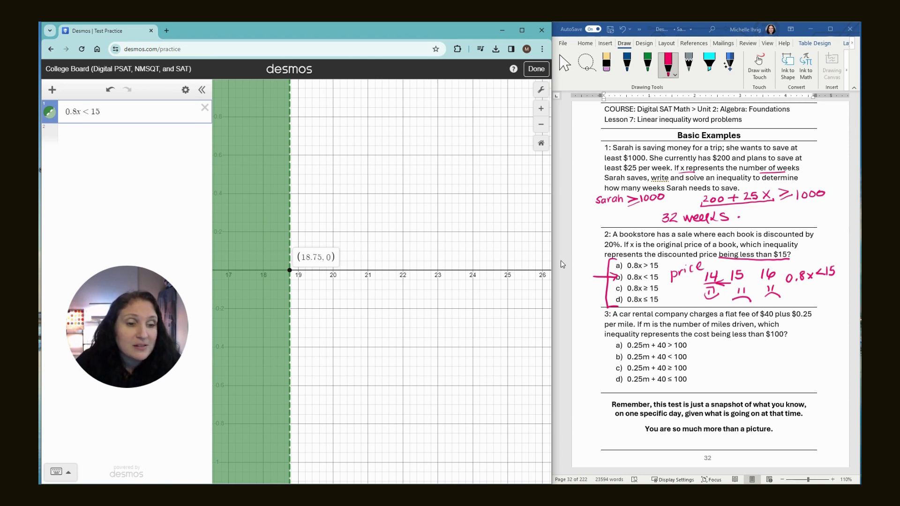
- Underline 'being less than $100' and write test costs 99, 100, 101 under question 3
drag(701, 339, 788, 339)
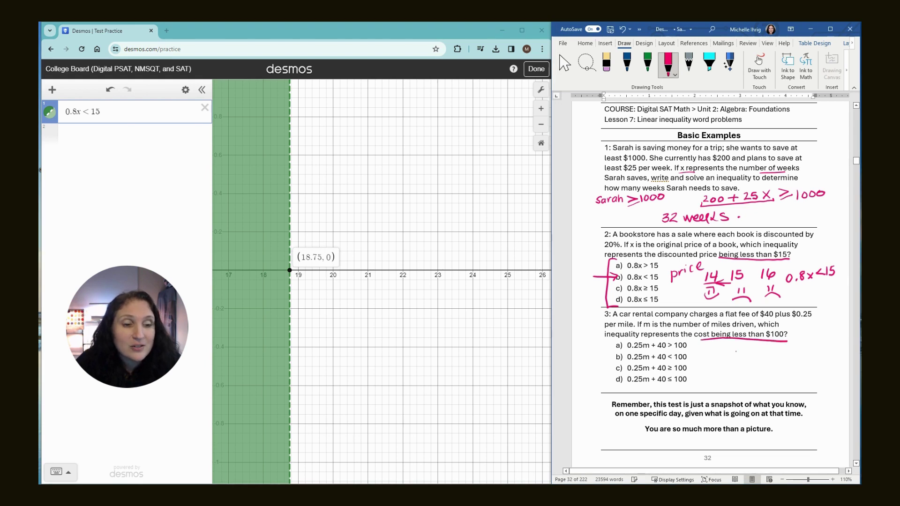
drag(734, 351, 731, 361)
mouse_move(742, 352)
mouse_down()
mouse_move(739, 361)
mouse_move(755, 358)
mouse_up()
drag(765, 349, 772, 350)
mouse_move(790, 348)
mouse_down()
mouse_move(791, 357)
mouse_move(799, 348)
mouse_up()
drag(808, 346, 806, 356)
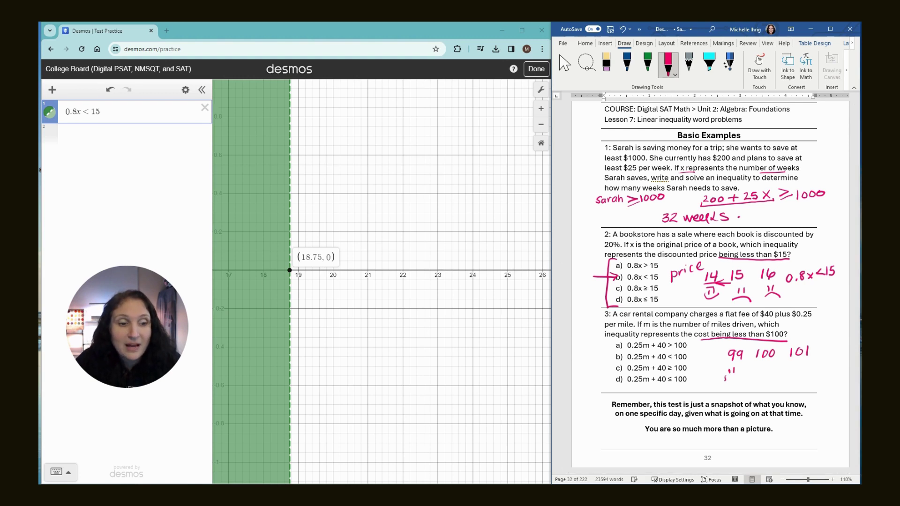
- Draw faces under 99, 100, 101, arrow option b, and scroll to the Harder Examples page
mouse_move(724, 376)
mouse_down()
mouse_move(739, 374)
mouse_move(745, 392)
mouse_up()
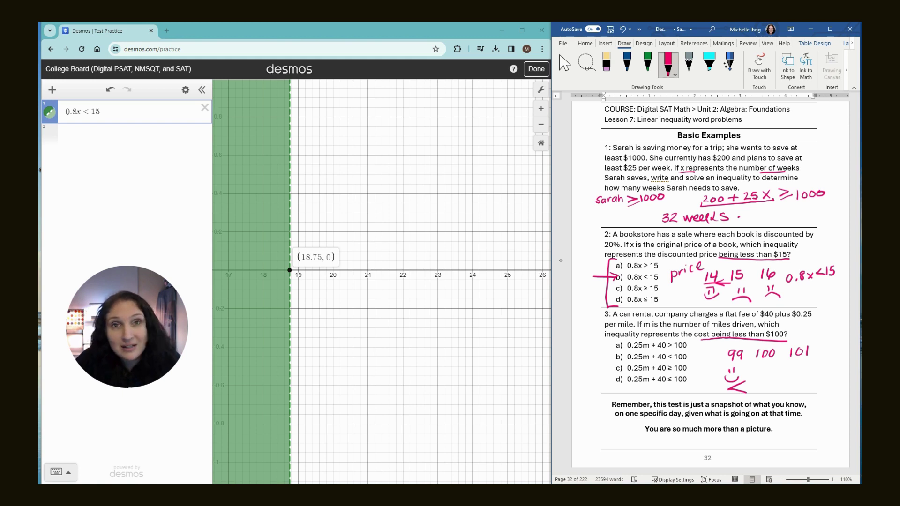
drag(763, 369, 775, 373)
drag(795, 360, 798, 366)
drag(791, 372, 805, 371)
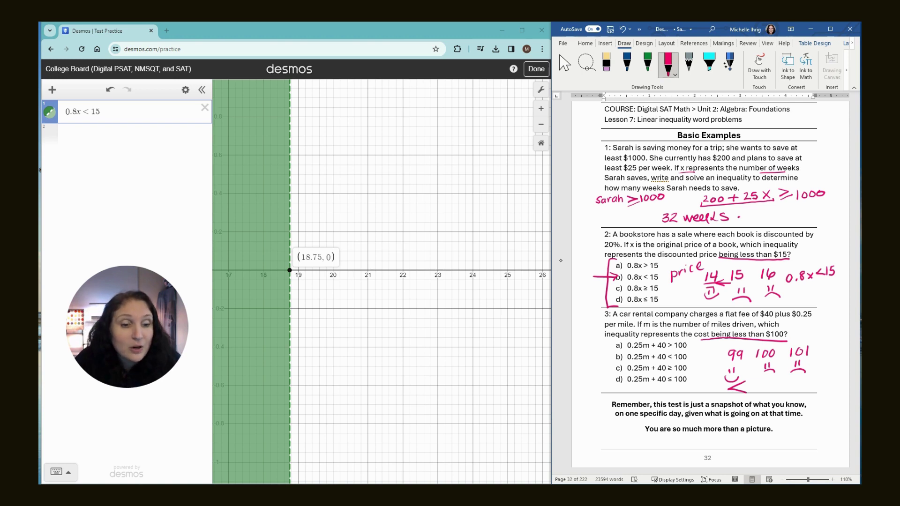
drag(593, 357, 616, 358)
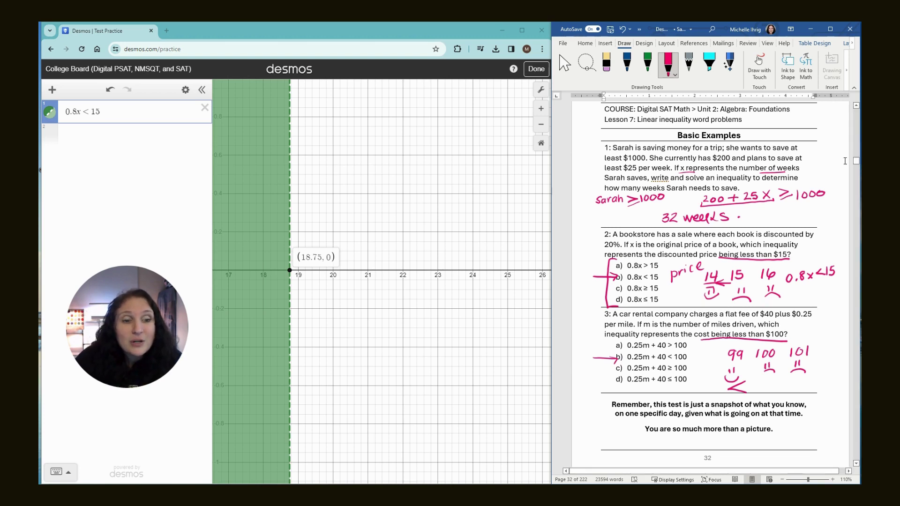
scroll(844, 161, down, 10)
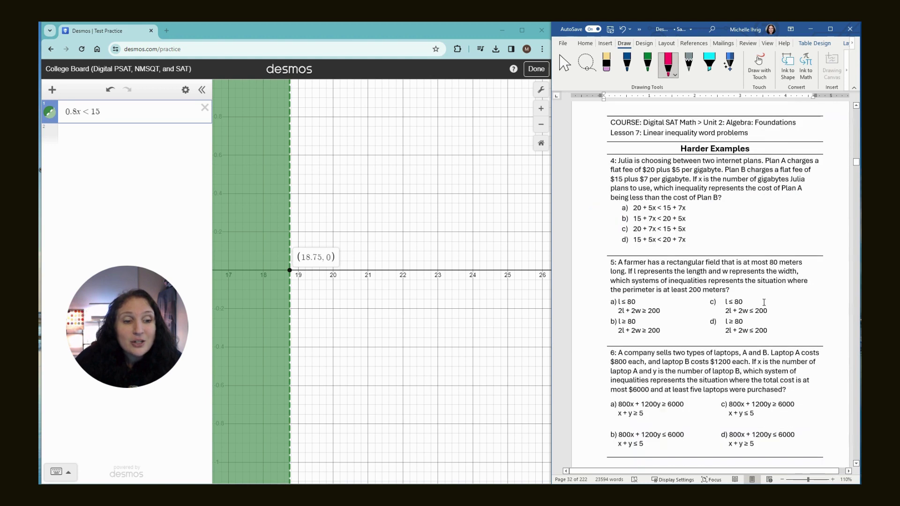
scroll(763, 302, down, 1)
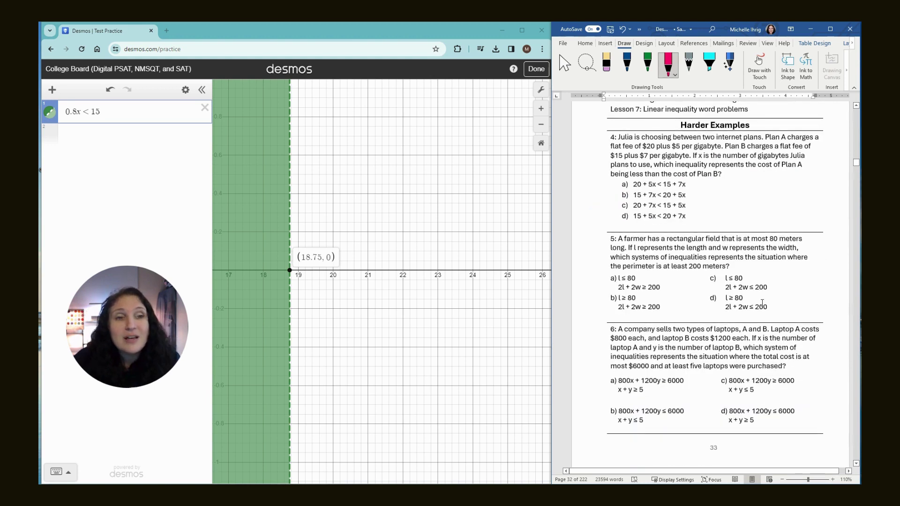